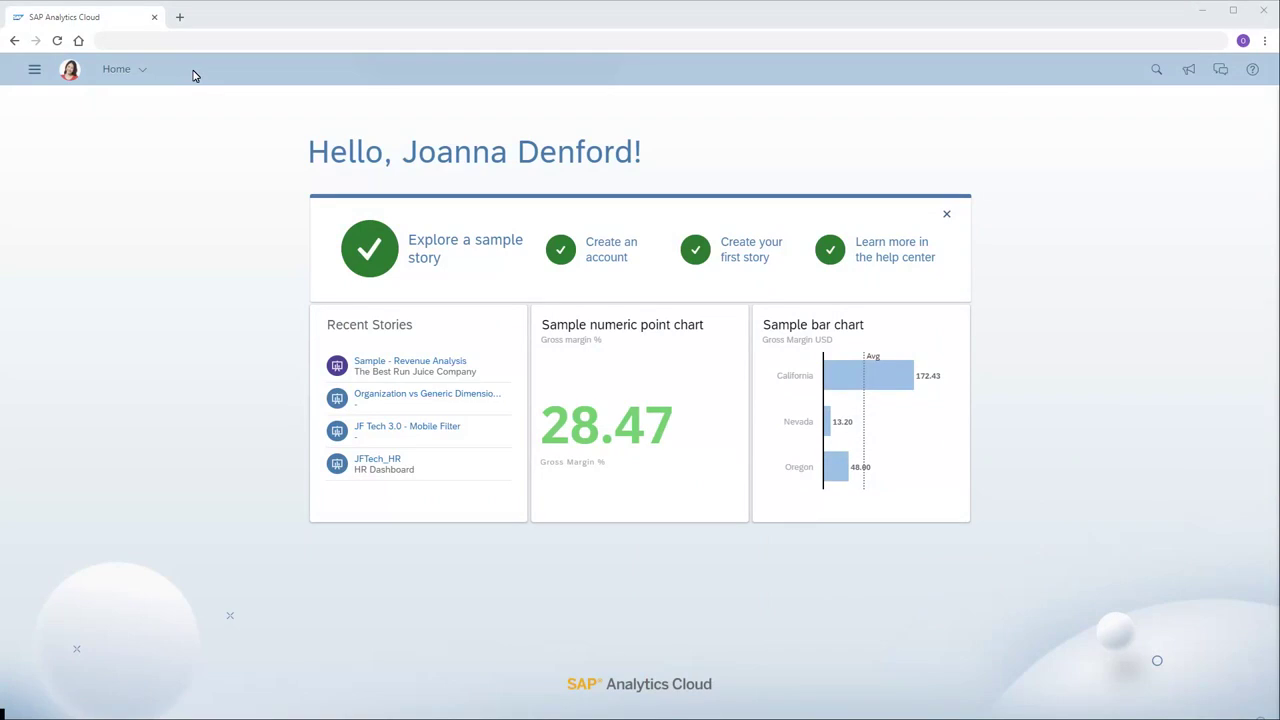
# Create a new blank currency conversion table named Currencies, leaving its description empty.
pyautogui.click(35, 70)
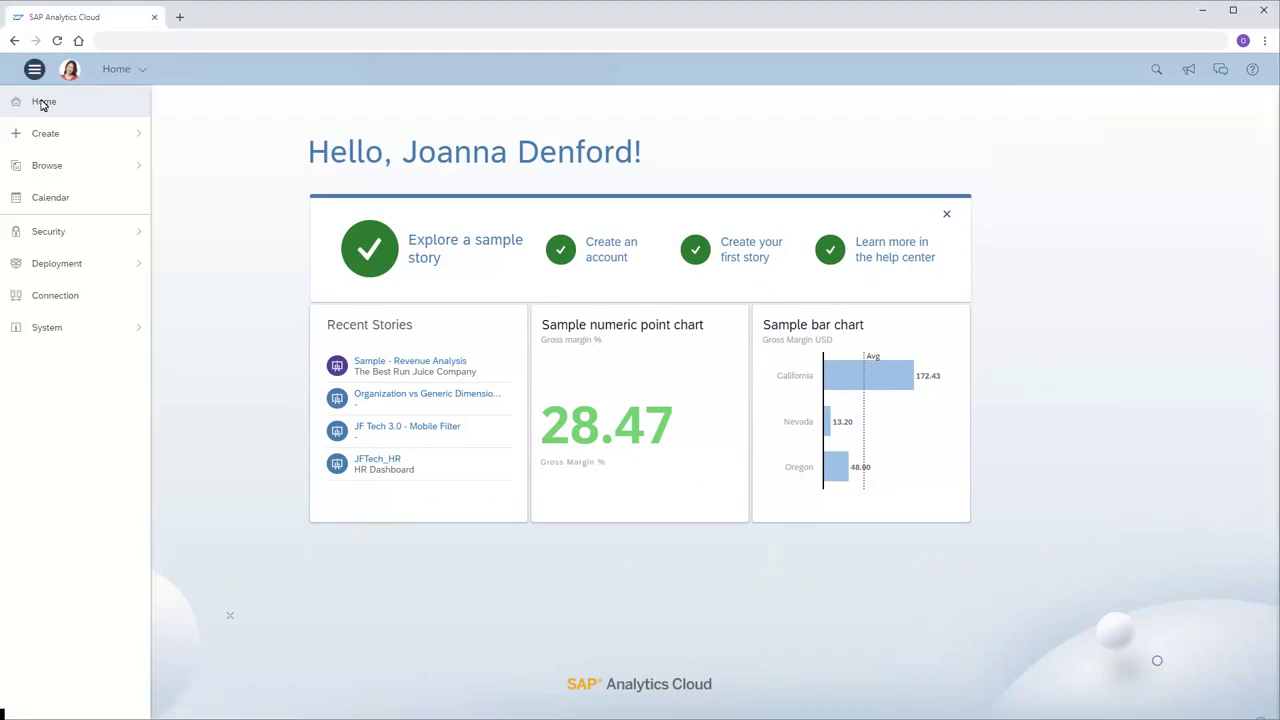
pyautogui.click(48, 134)
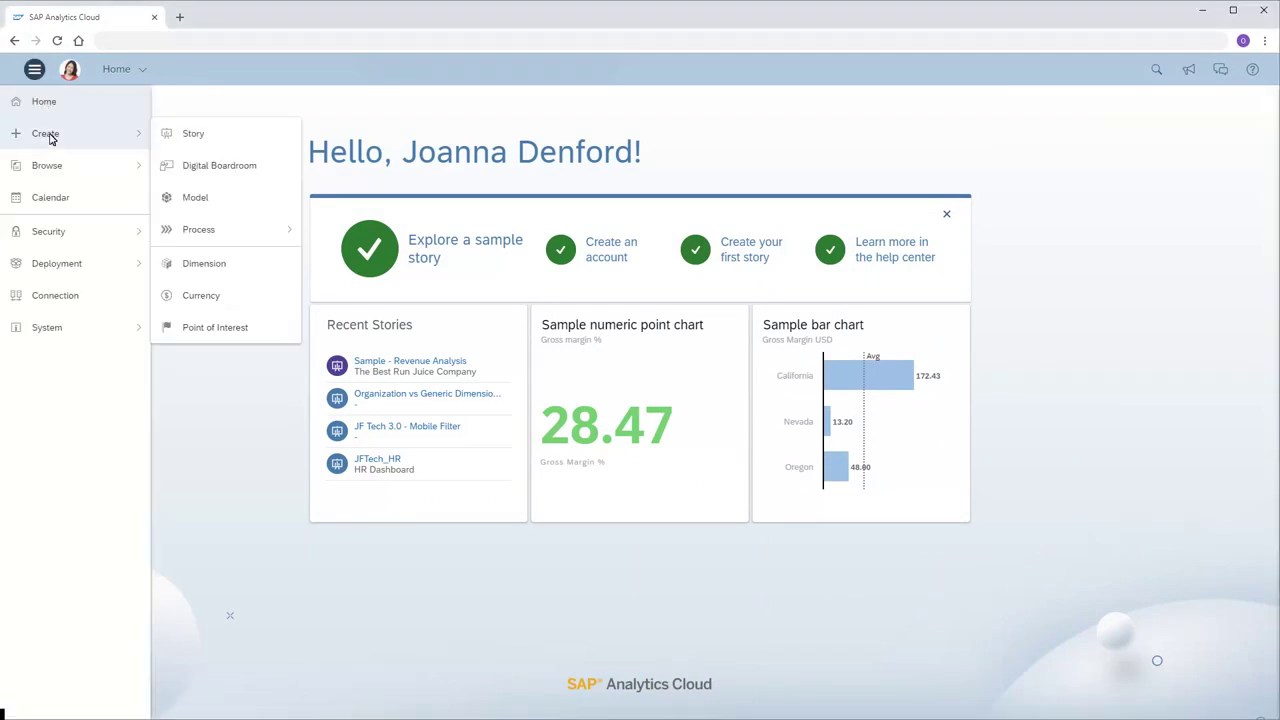
pyautogui.click(202, 296)
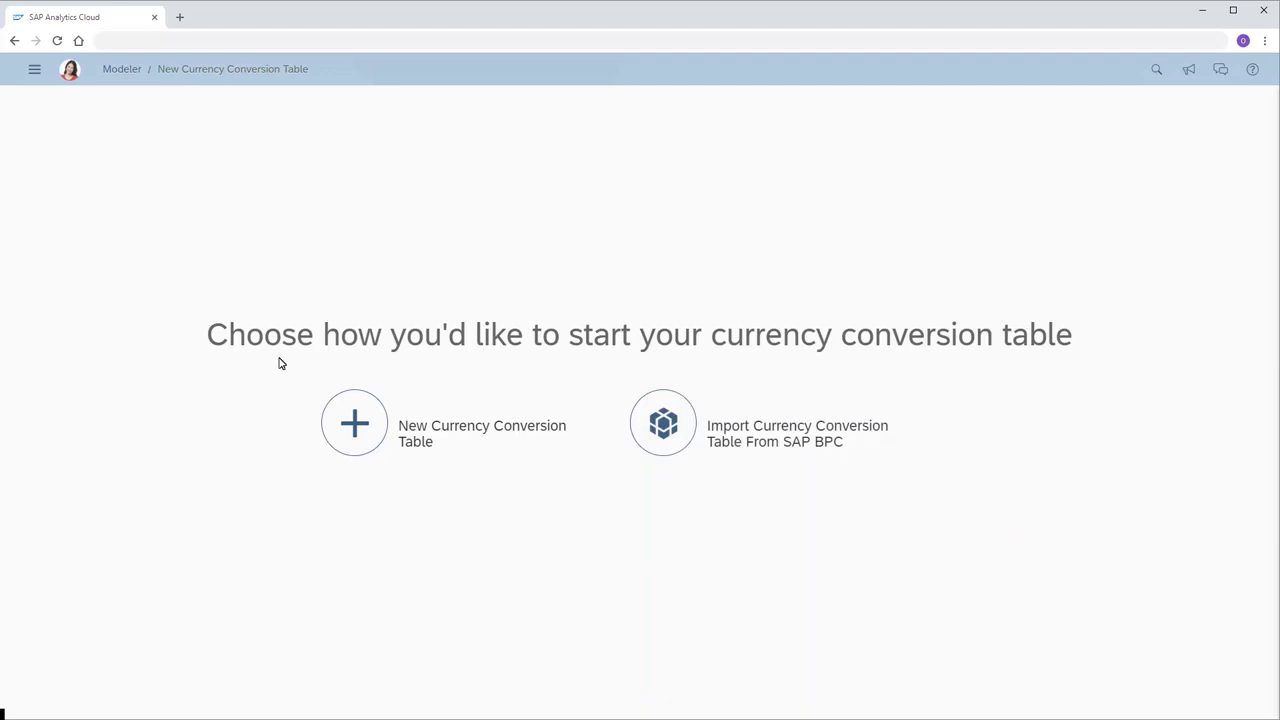
pyautogui.click(355, 424)
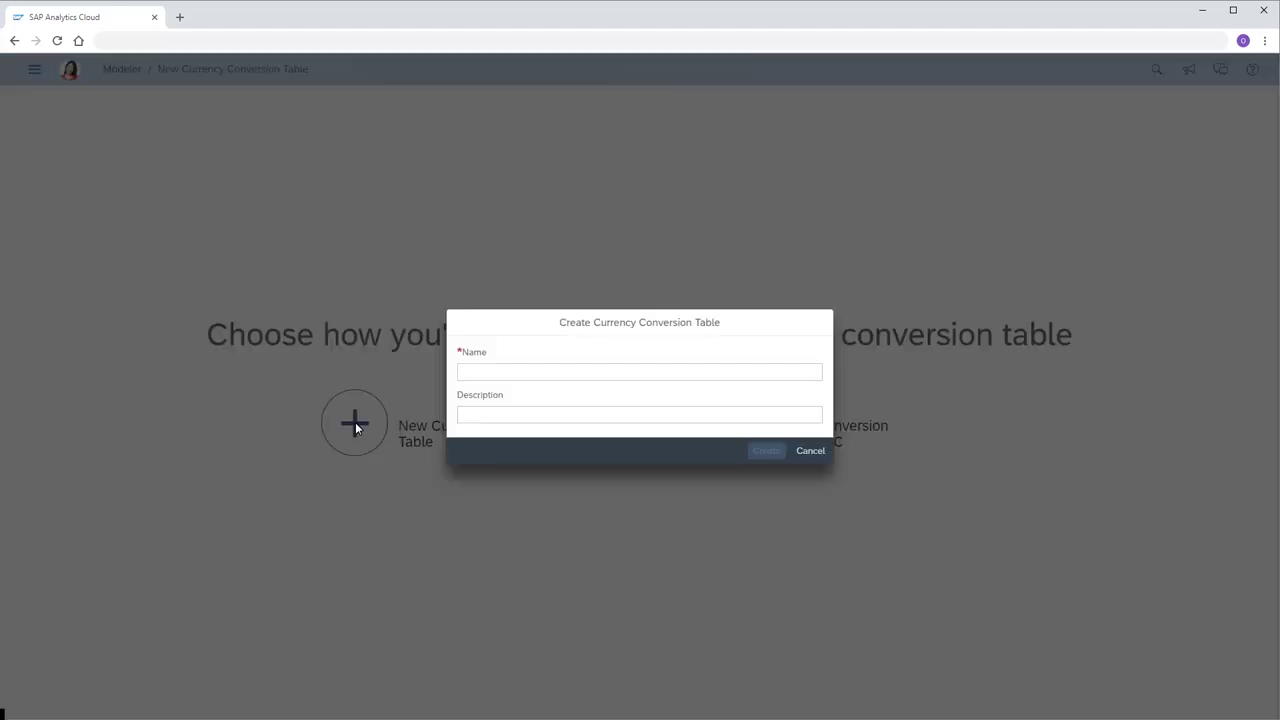
pyautogui.click(469, 379)
pyautogui.write('Currencies')
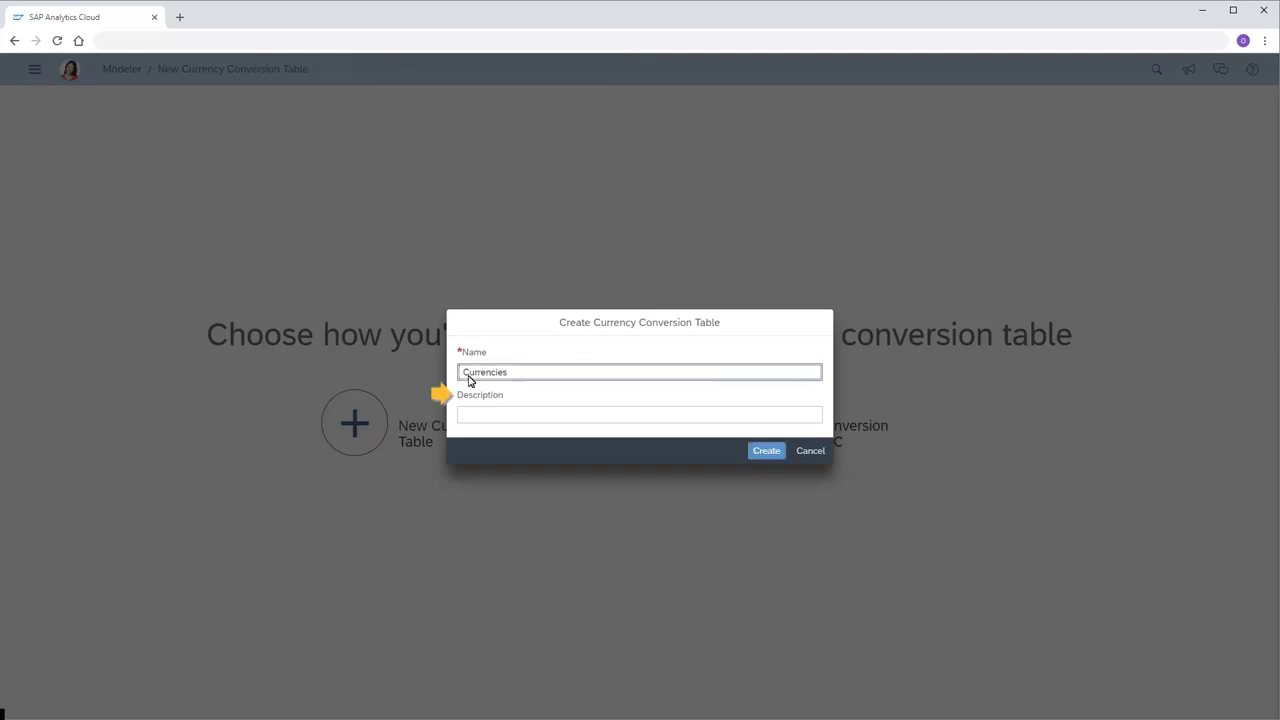
pyautogui.click(767, 455)
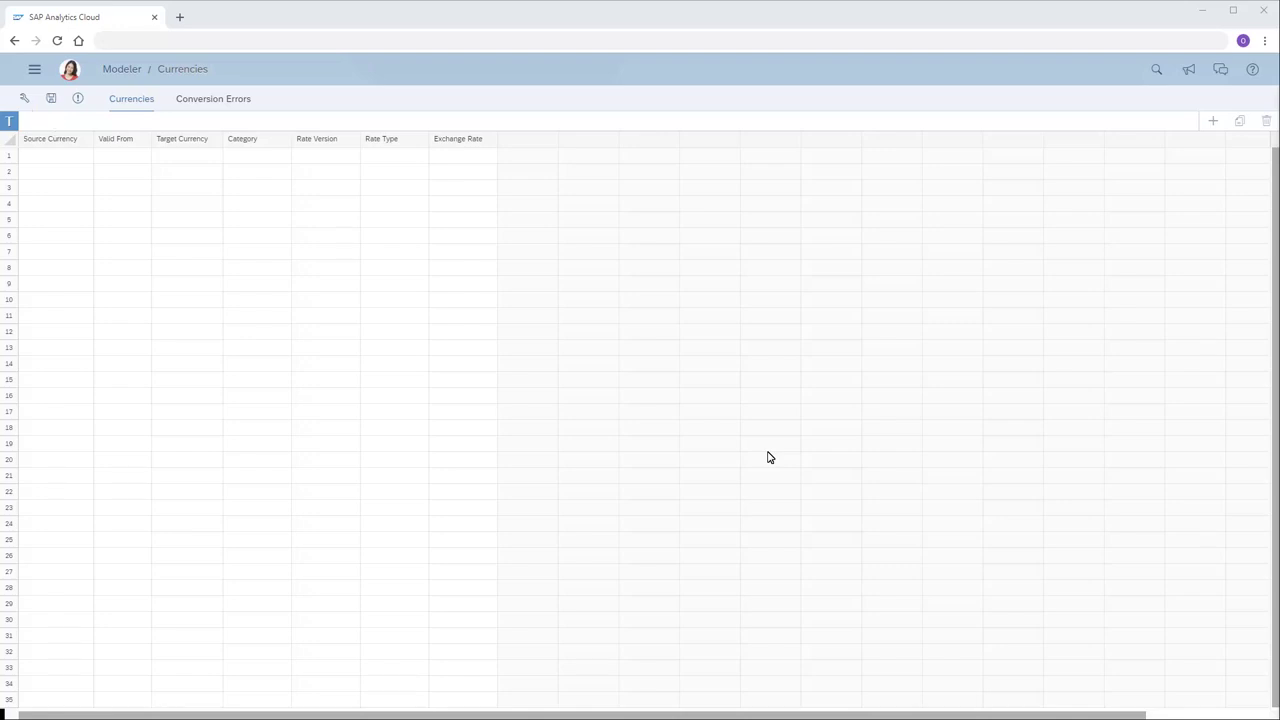
# Fill the first row with source currency EUR, valid-from date 2018.09.01, target currency USD and exchange rate 1.059474.
pyautogui.click(26, 158)
pyautogui.write('EUR')
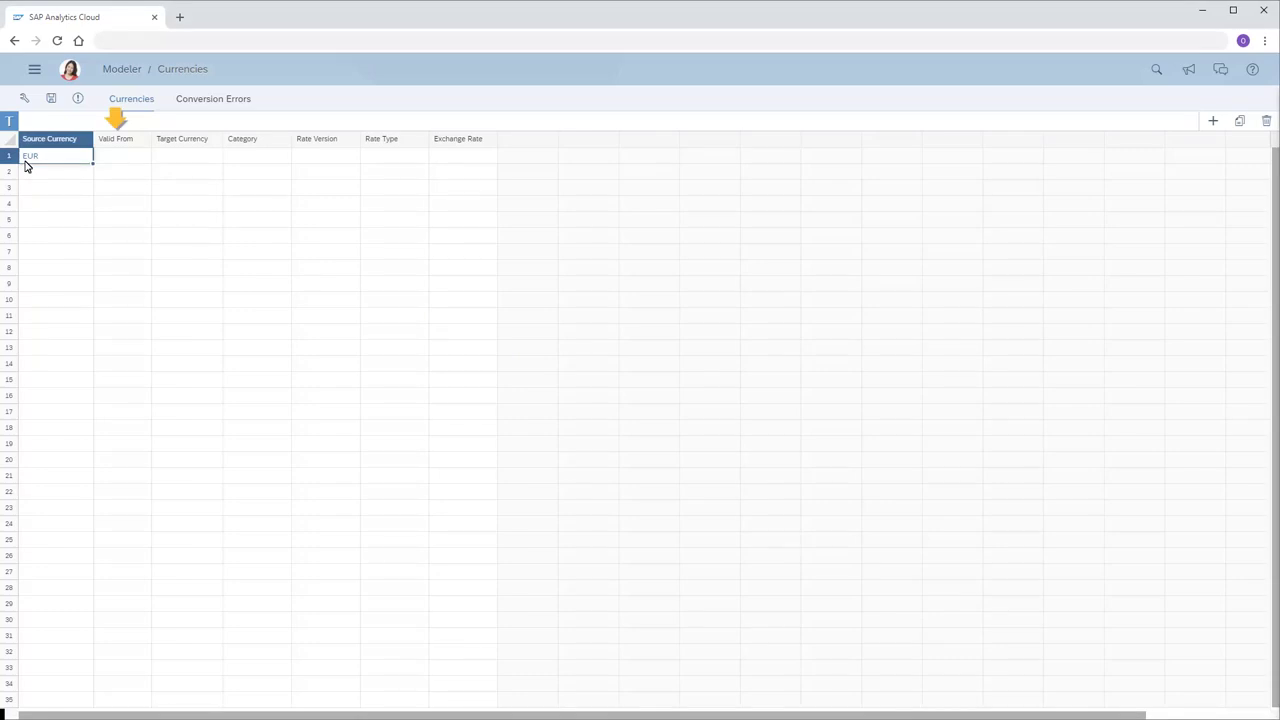
pyautogui.click(122, 162)
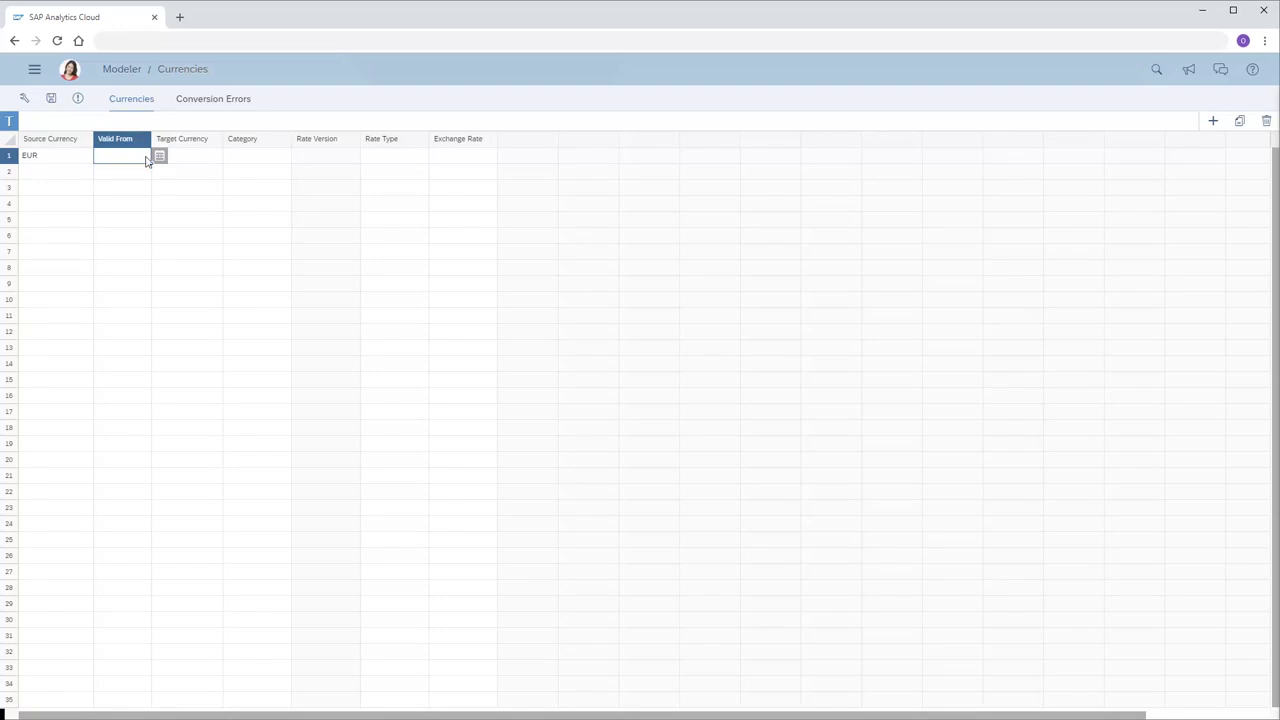
pyautogui.click(160, 157)
pyautogui.click(258, 223)
pyautogui.click(191, 160)
pyautogui.write('USD')
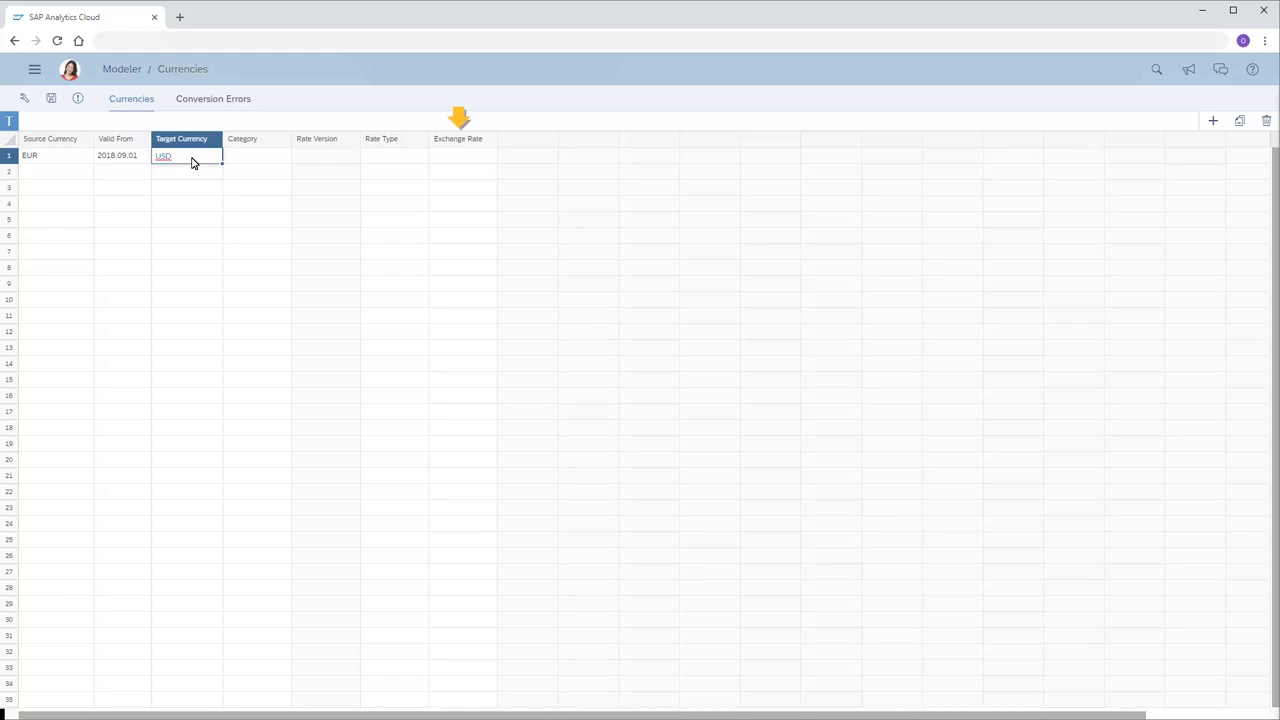
pyautogui.click(437, 163)
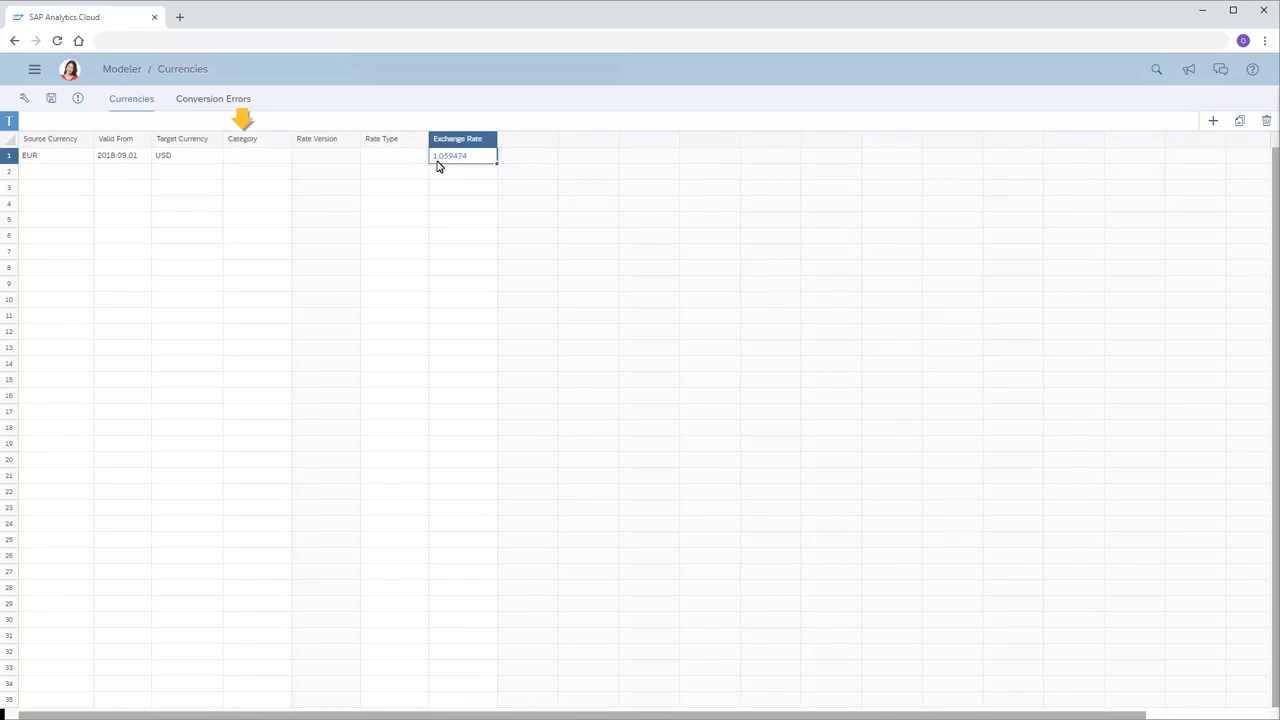
# Set the EUR to USD row's category to Specific, its rate version to Scenario and its rate type to Average.
pyautogui.click(230, 163)
pyautogui.click(299, 158)
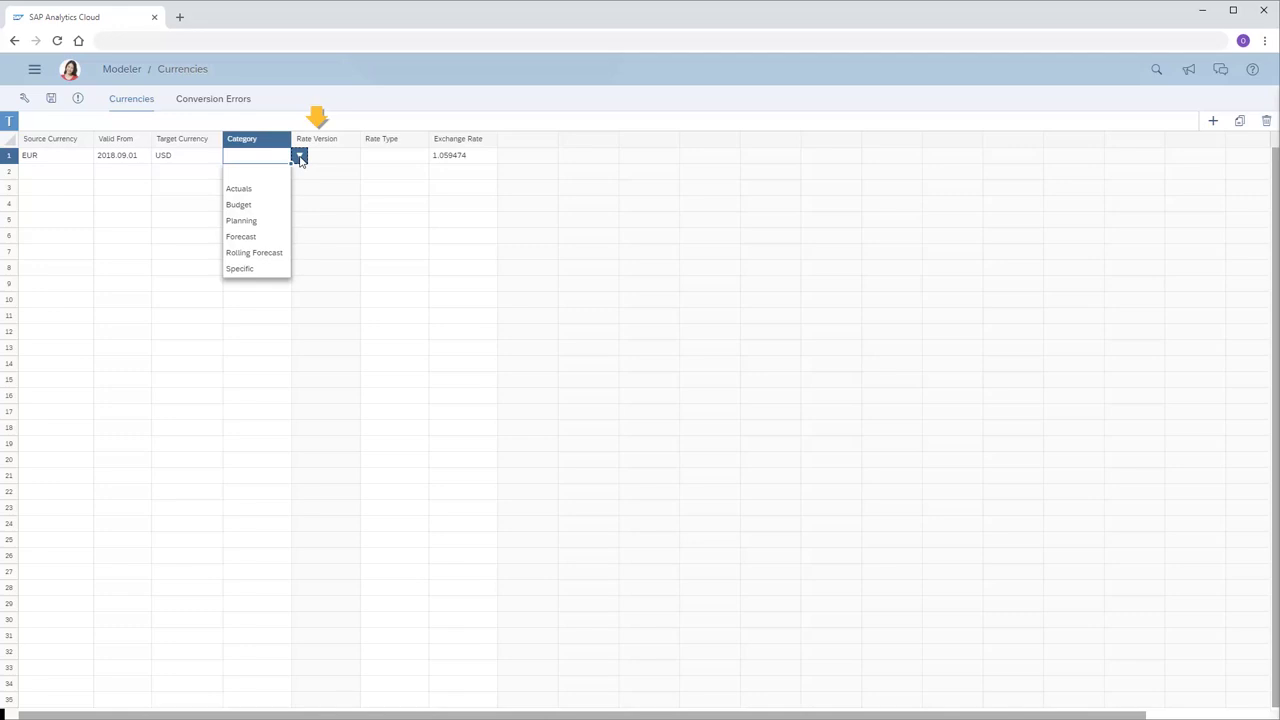
pyautogui.click(240, 269)
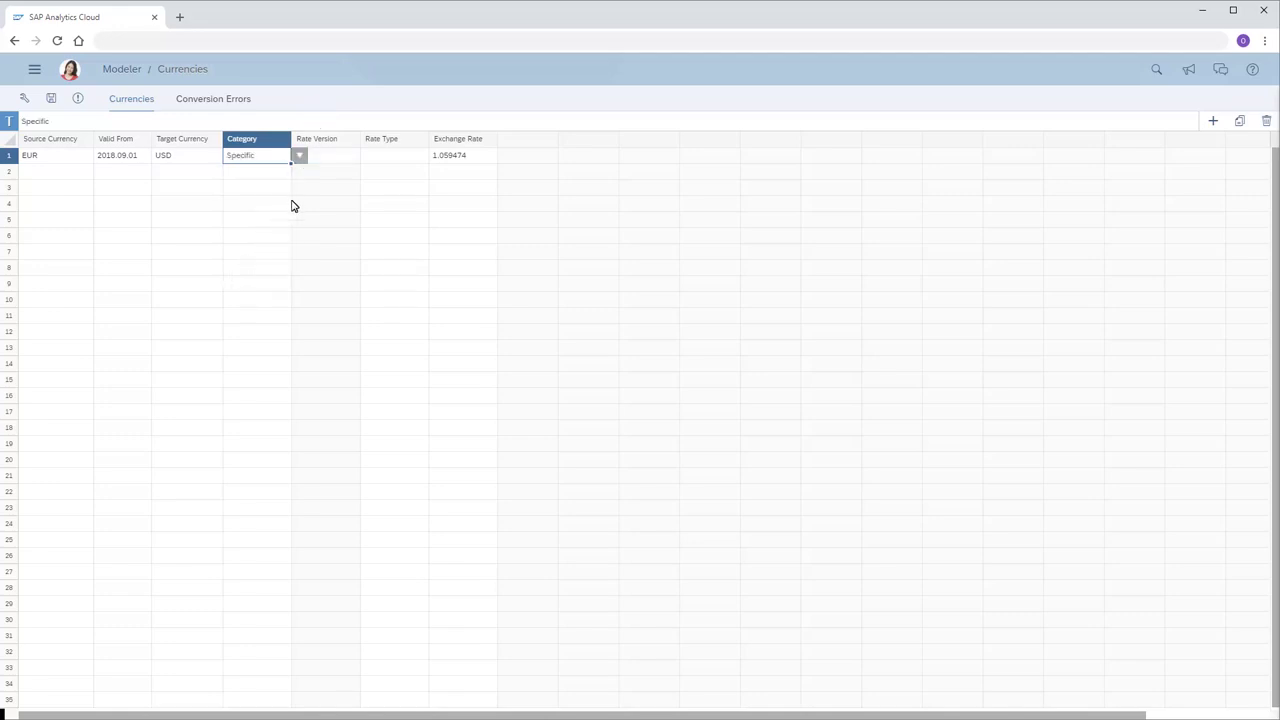
pyautogui.click(322, 163)
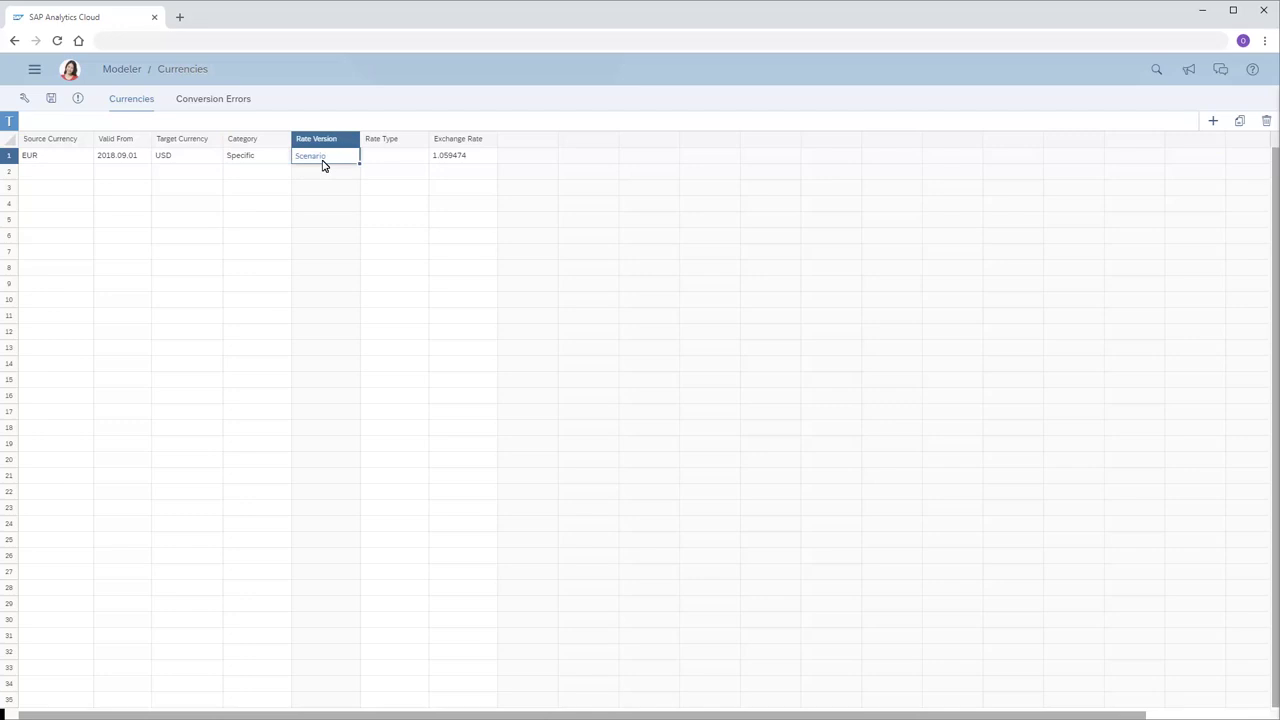
pyautogui.click(386, 163)
pyautogui.click(437, 157)
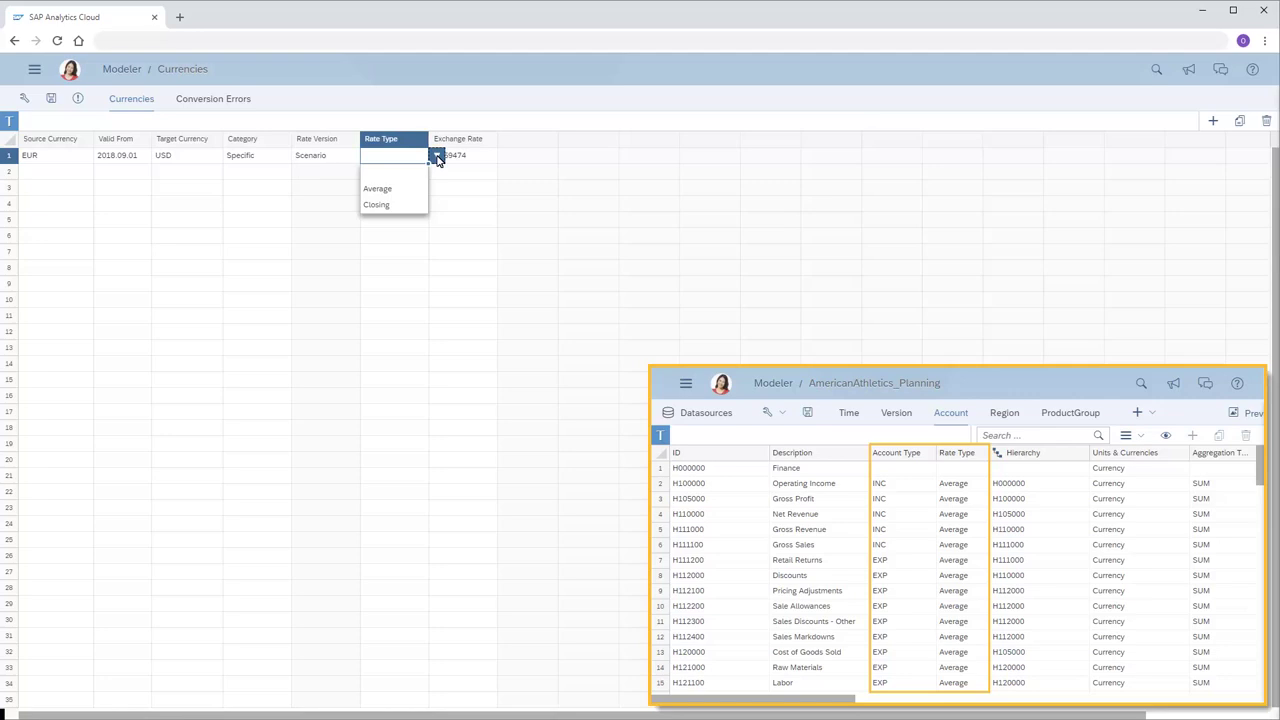
pyautogui.click(379, 192)
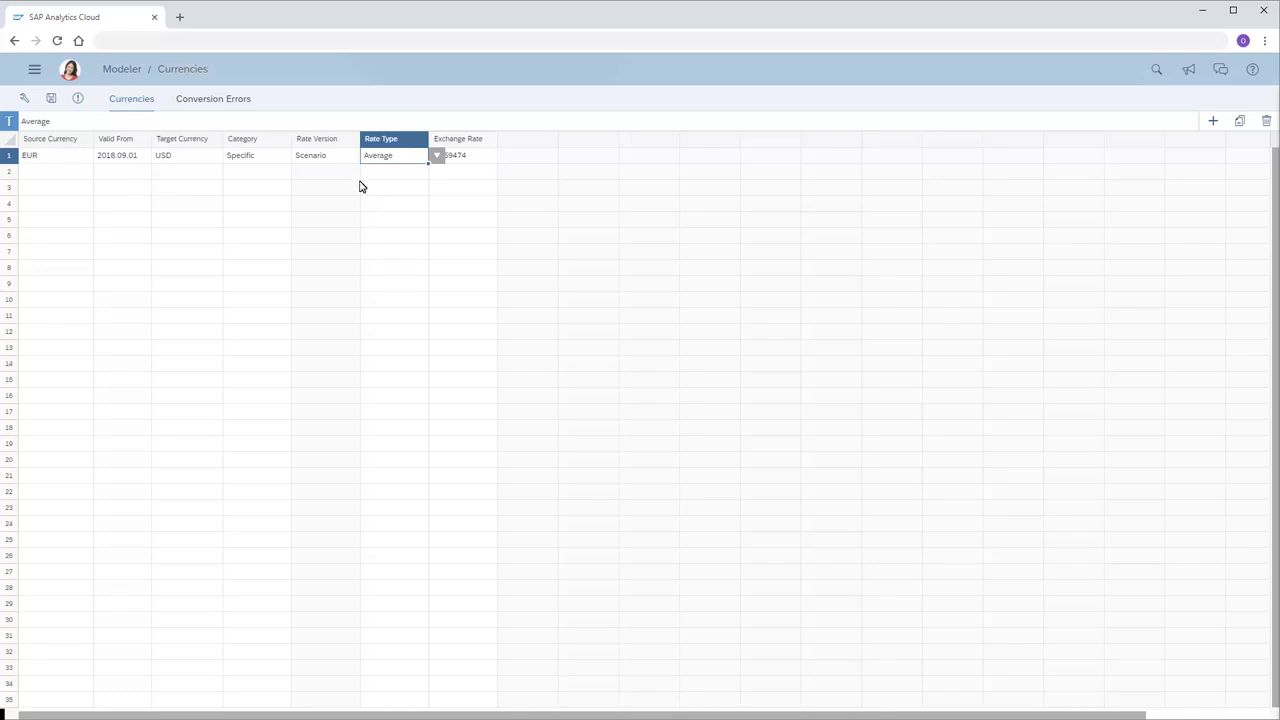
# Leave the Currencies table without saving and list the existing currency conversion tables.
pyautogui.click(122, 71)
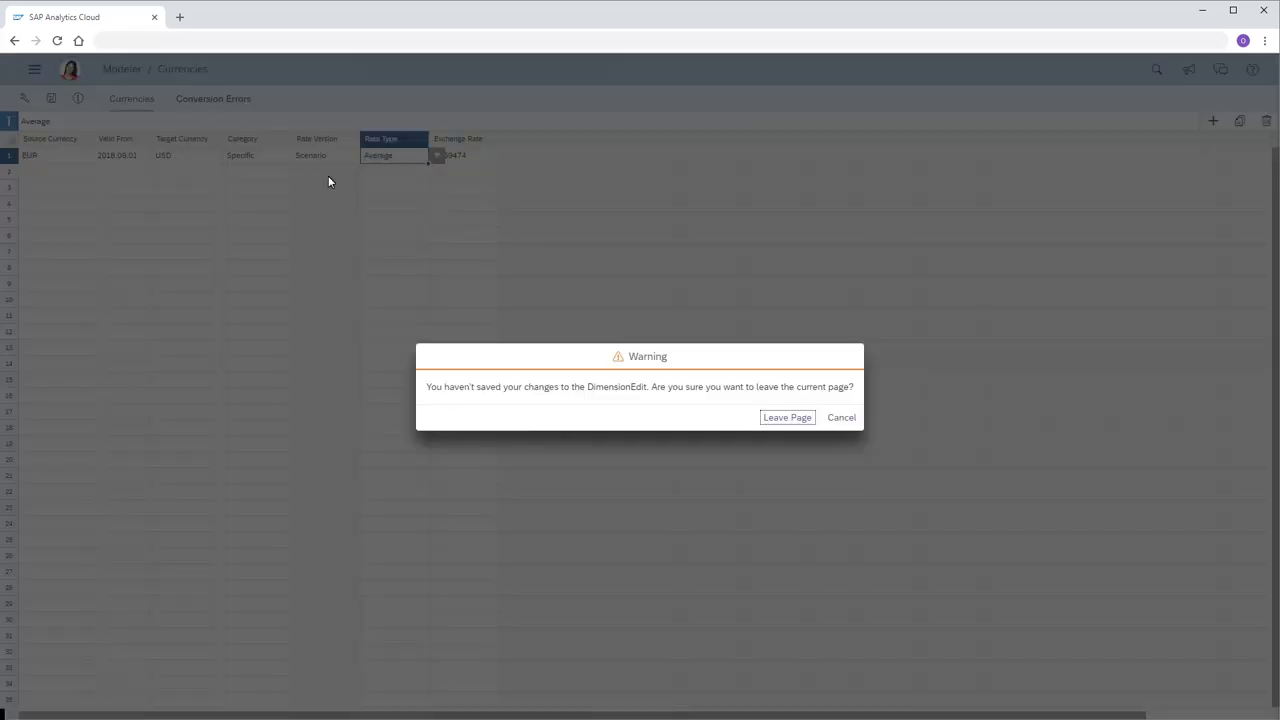
pyautogui.click(788, 417)
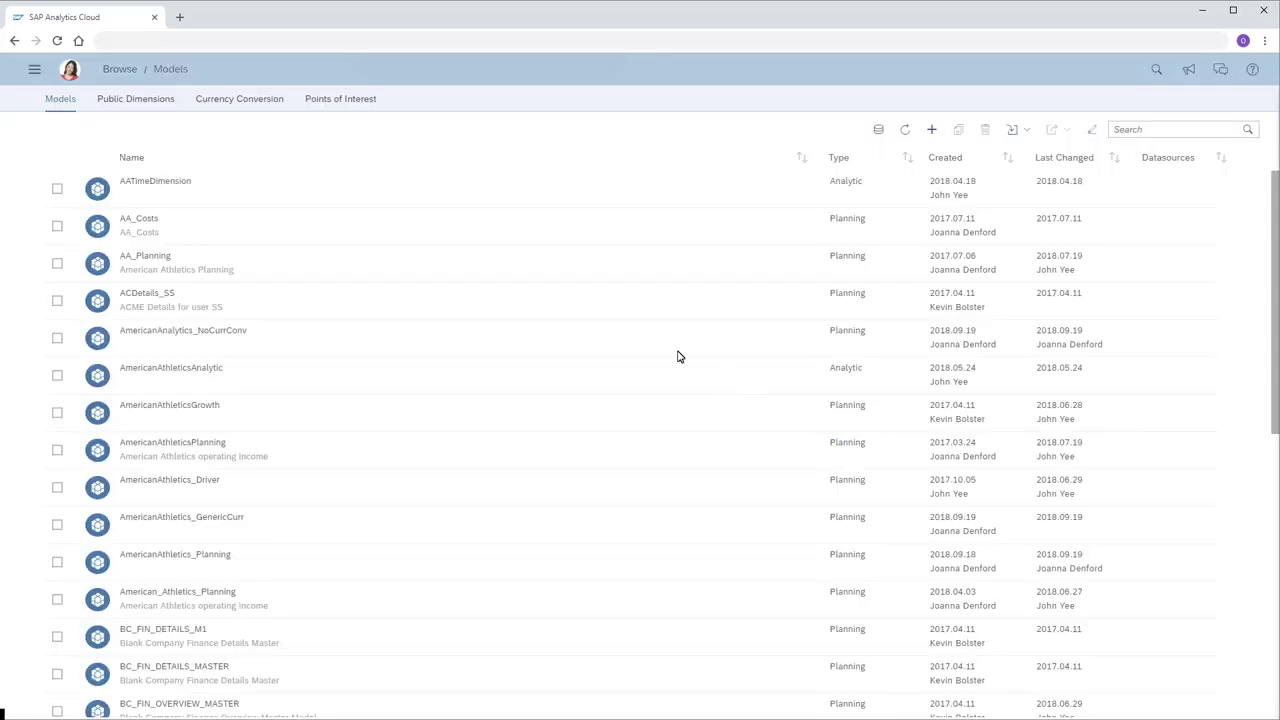
pyautogui.click(242, 99)
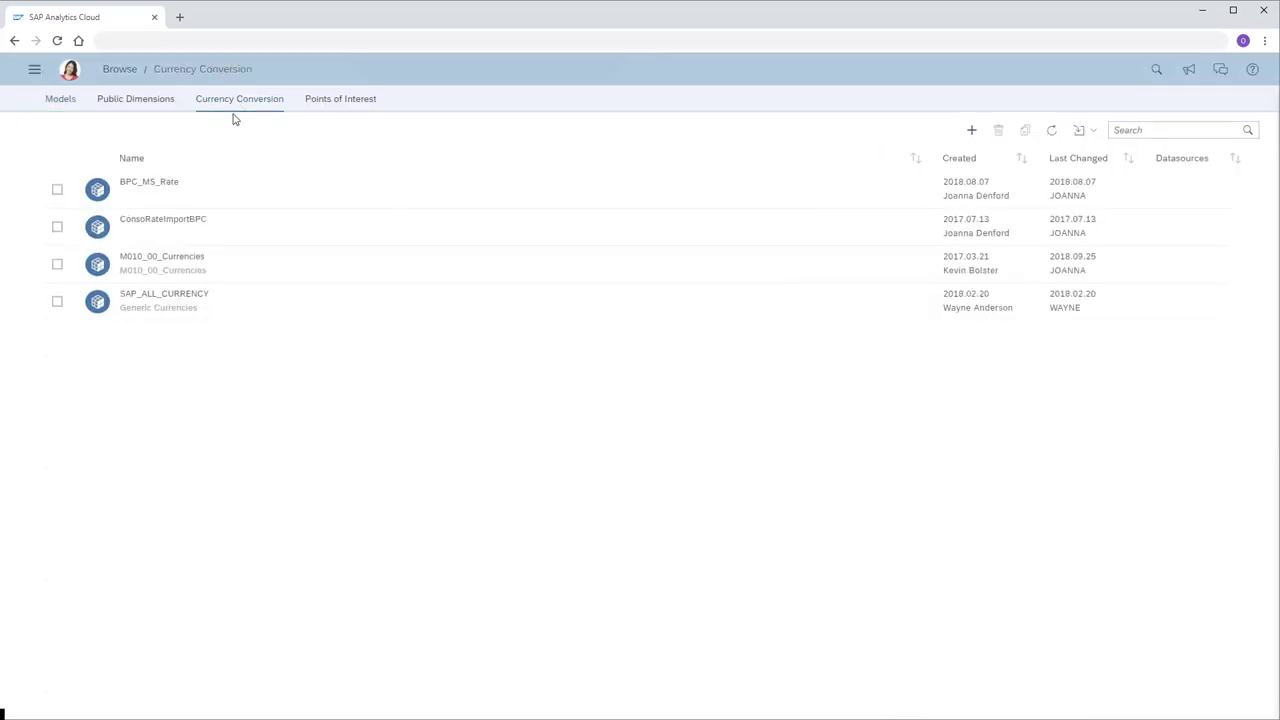
# Open the M010_00_Currencies table and analyze its CNY to USD conversion error logged at 2018.02.19 23:30:06.
pyautogui.click(160, 258)
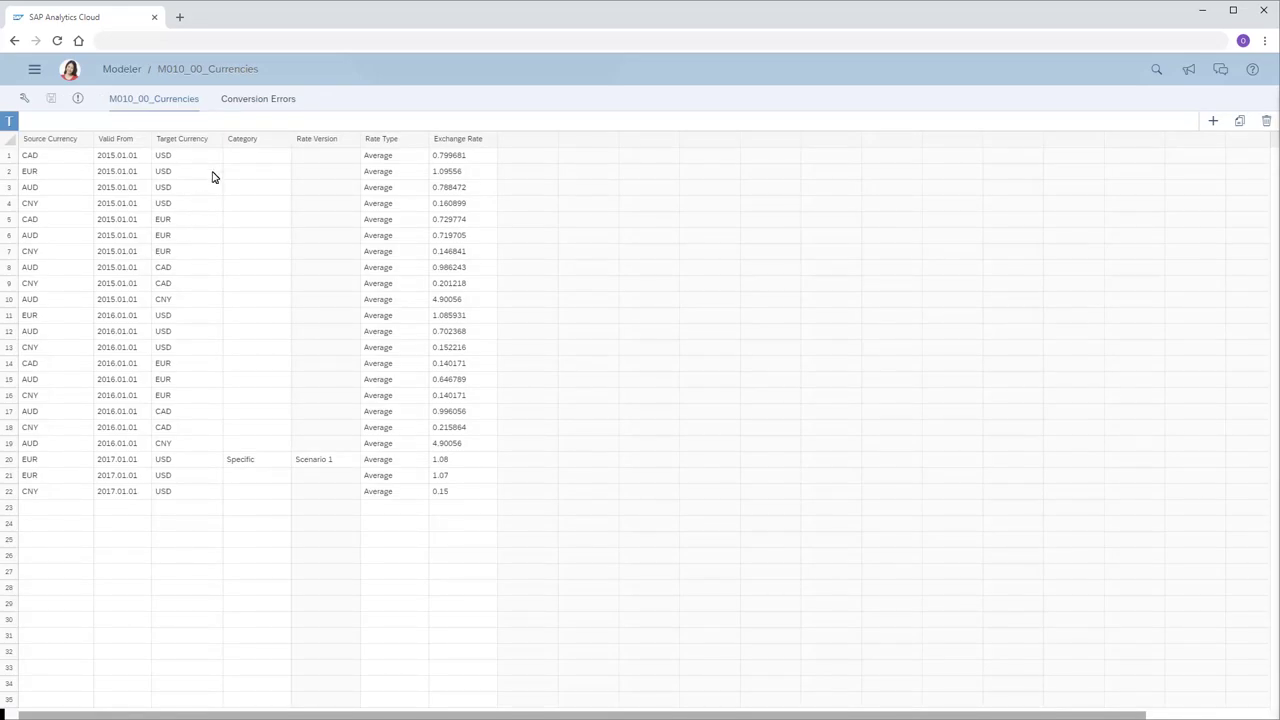
pyautogui.click(259, 100)
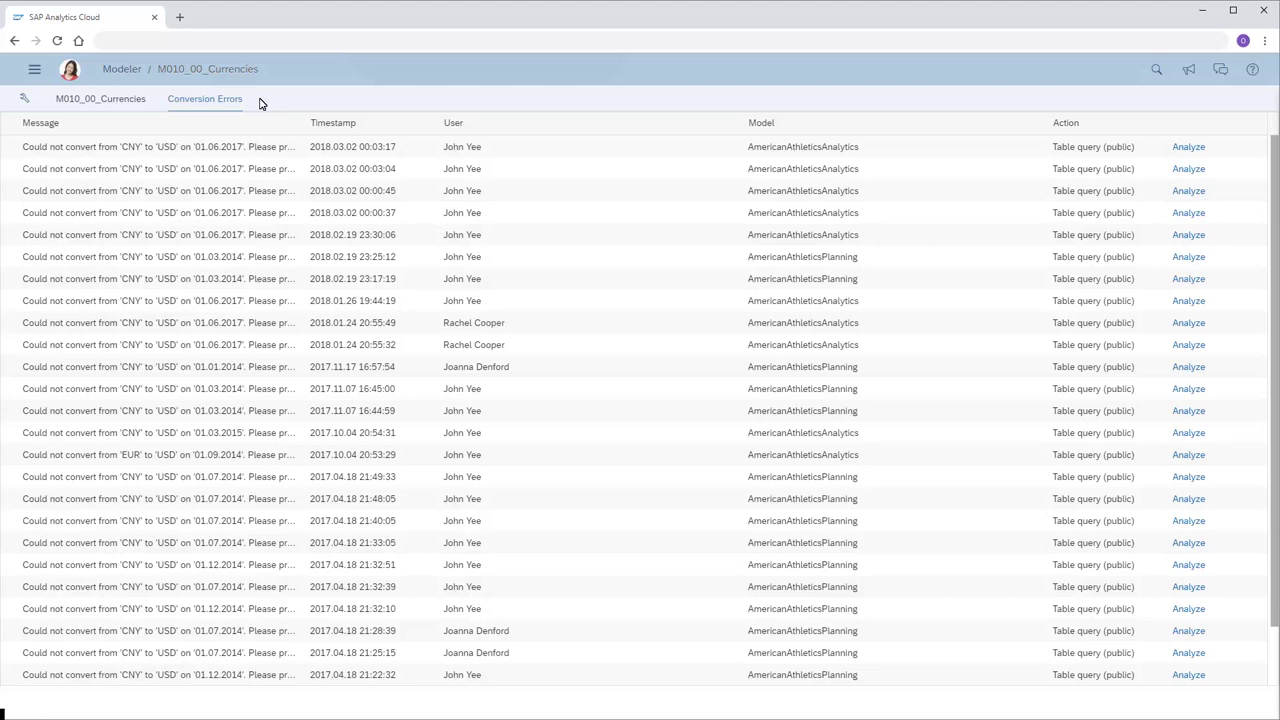
pyautogui.click(1189, 235)
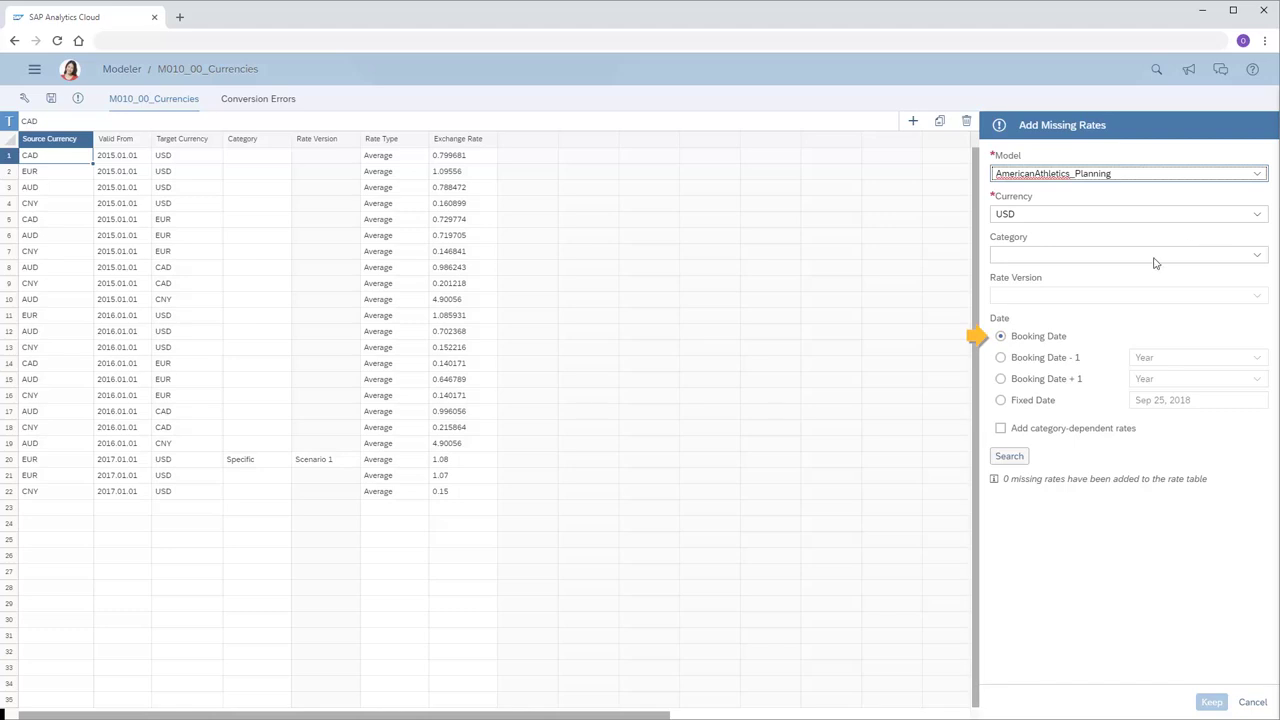
# Set the date basis for the missing rates to Booking Date - 1 with Year as the period.
pyautogui.click(1004, 360)
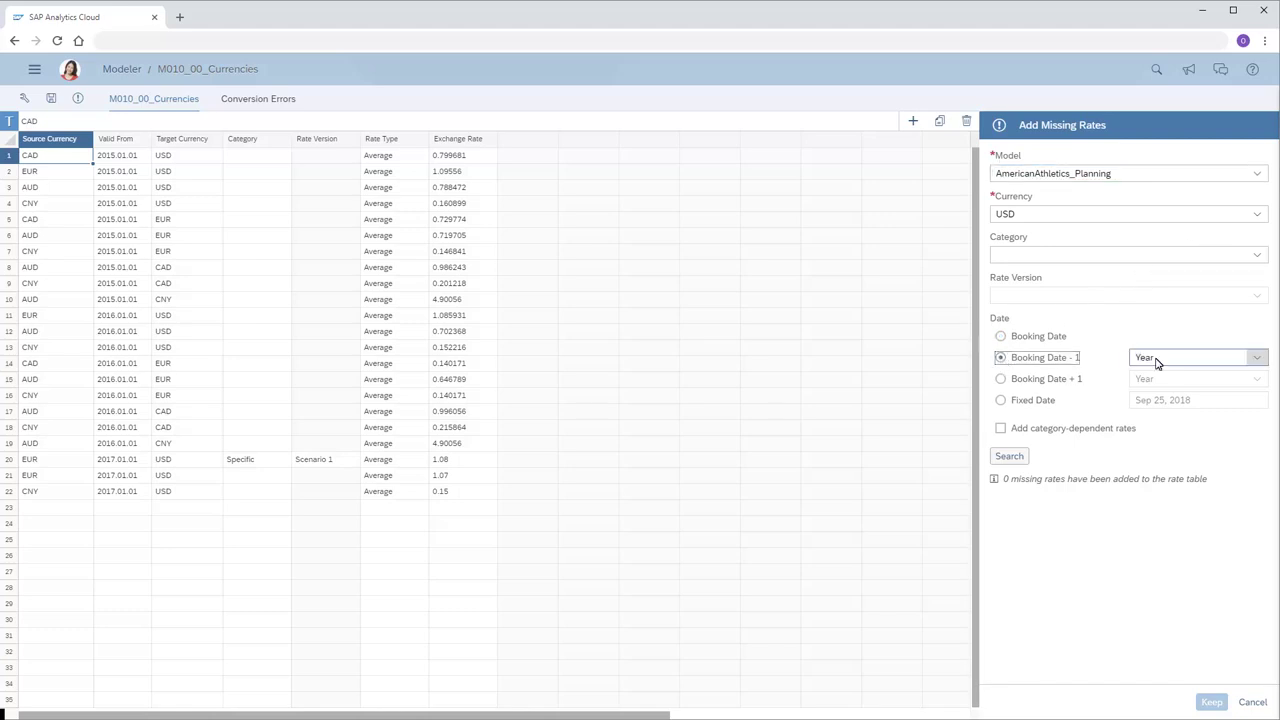
pyautogui.click(1258, 360)
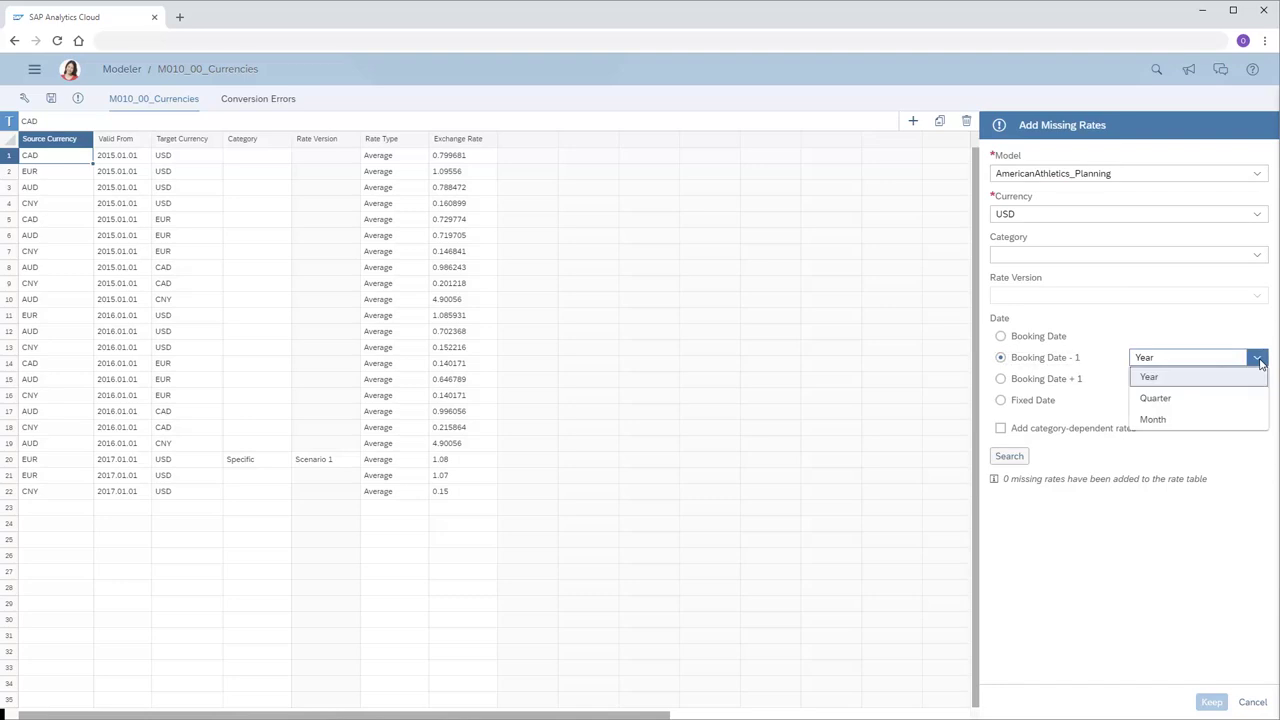
pyautogui.click(1149, 379)
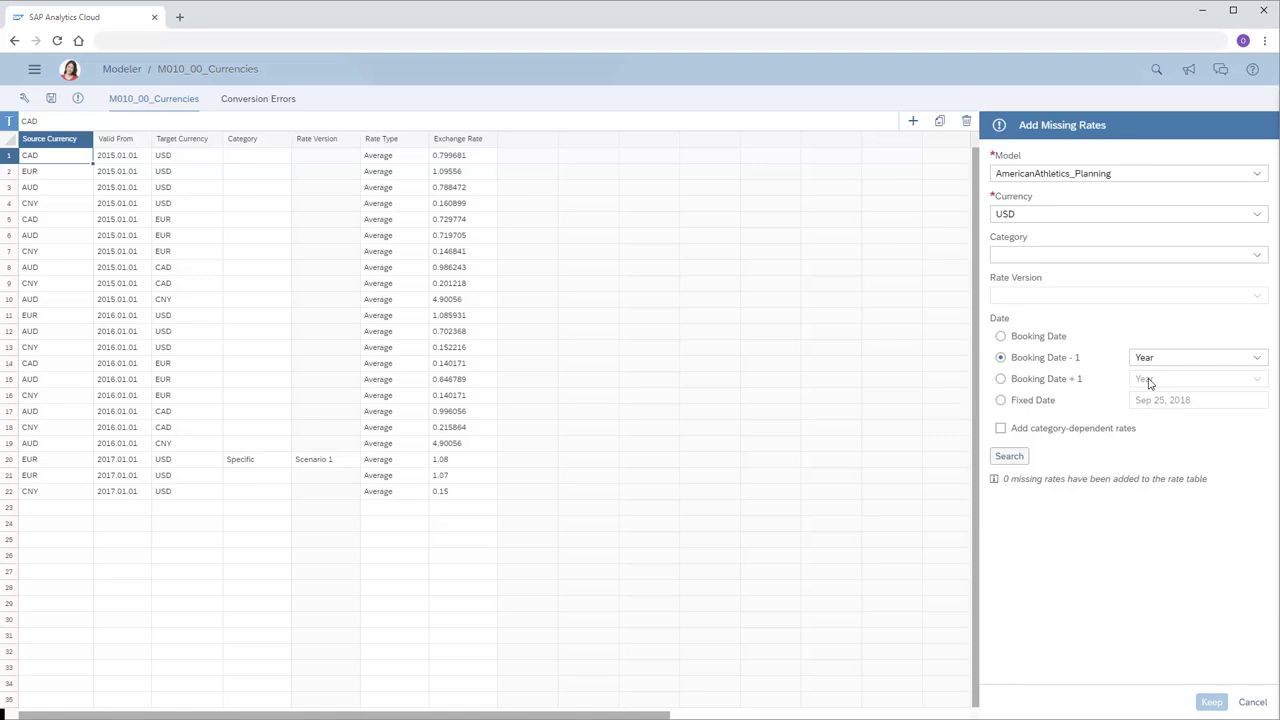
# Search for missing USD rates of the AmericanAthletics_Planning model using Booking Date as the date basis.
pyautogui.click(1000, 336)
pyautogui.click(1009, 456)
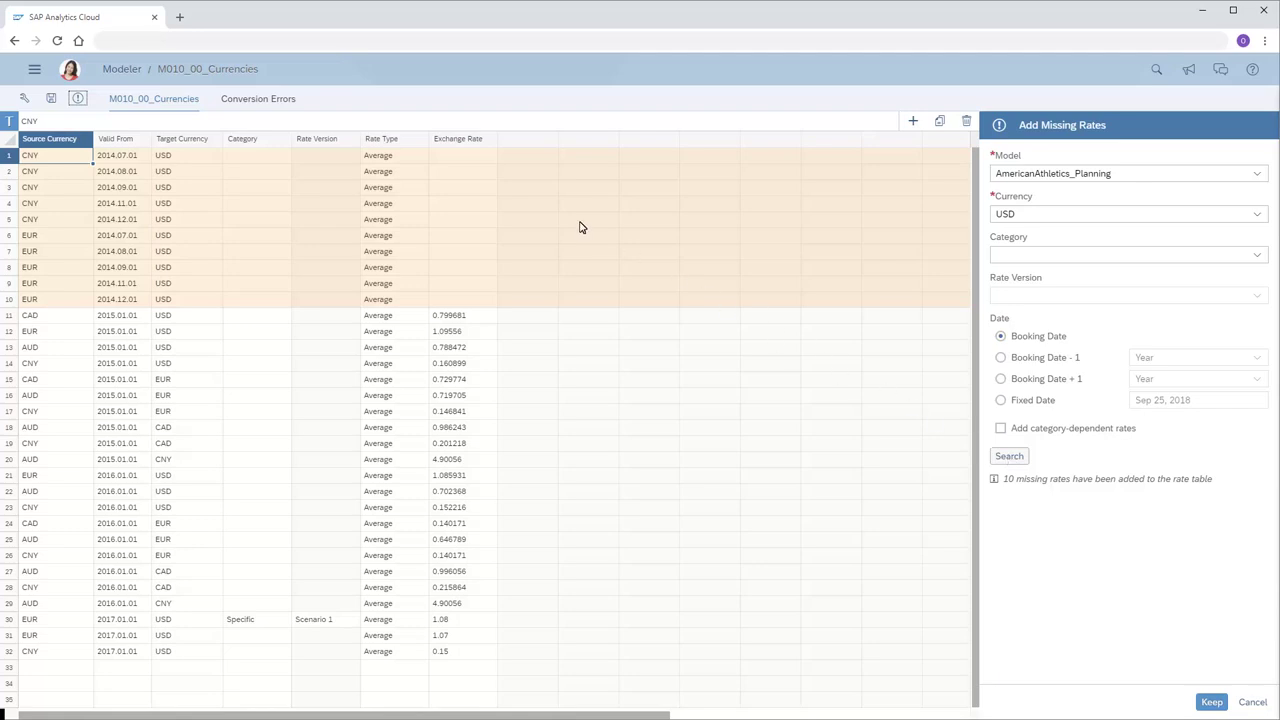
# Enter exchange rate 0.16789 for the five added 2014 CNY rows and 1.078543 for the five added EUR rows.
pyautogui.click(458, 160)
pyautogui.write('0.16789')
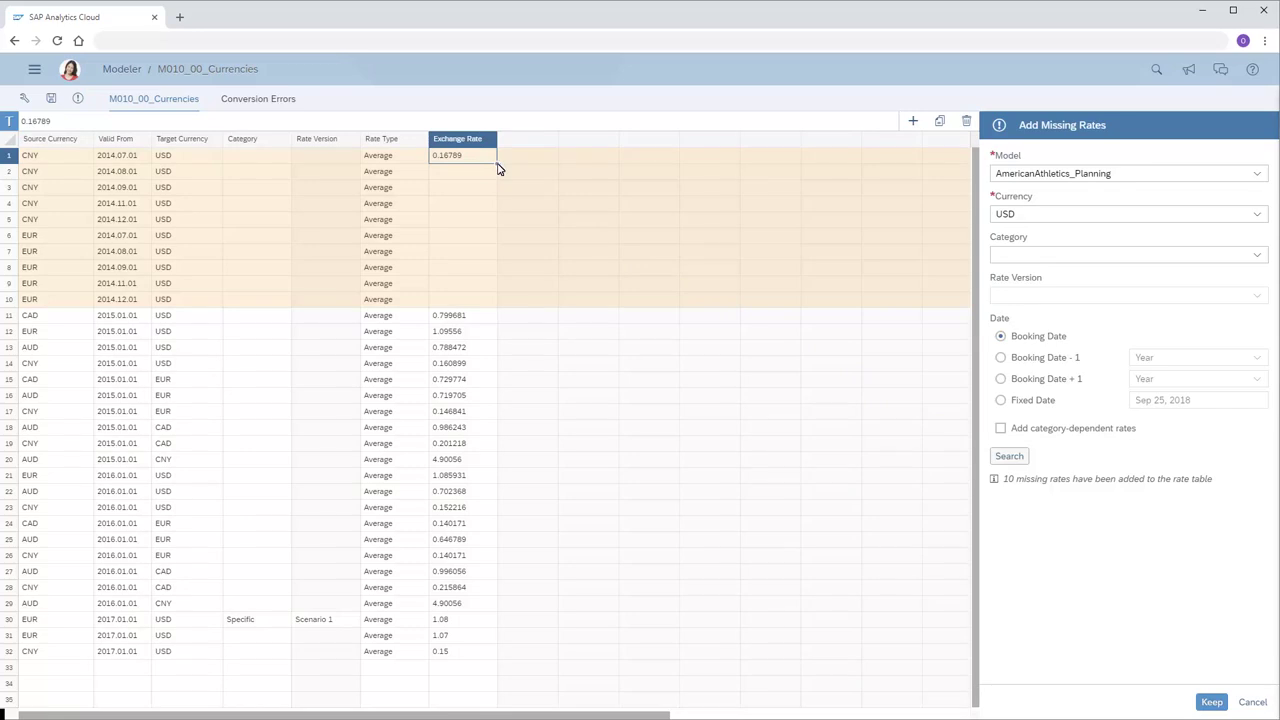
pyautogui.moveTo(499, 169); pyautogui.dragTo(498, 309)
pyautogui.click(466, 247)
pyautogui.write('1.078543')
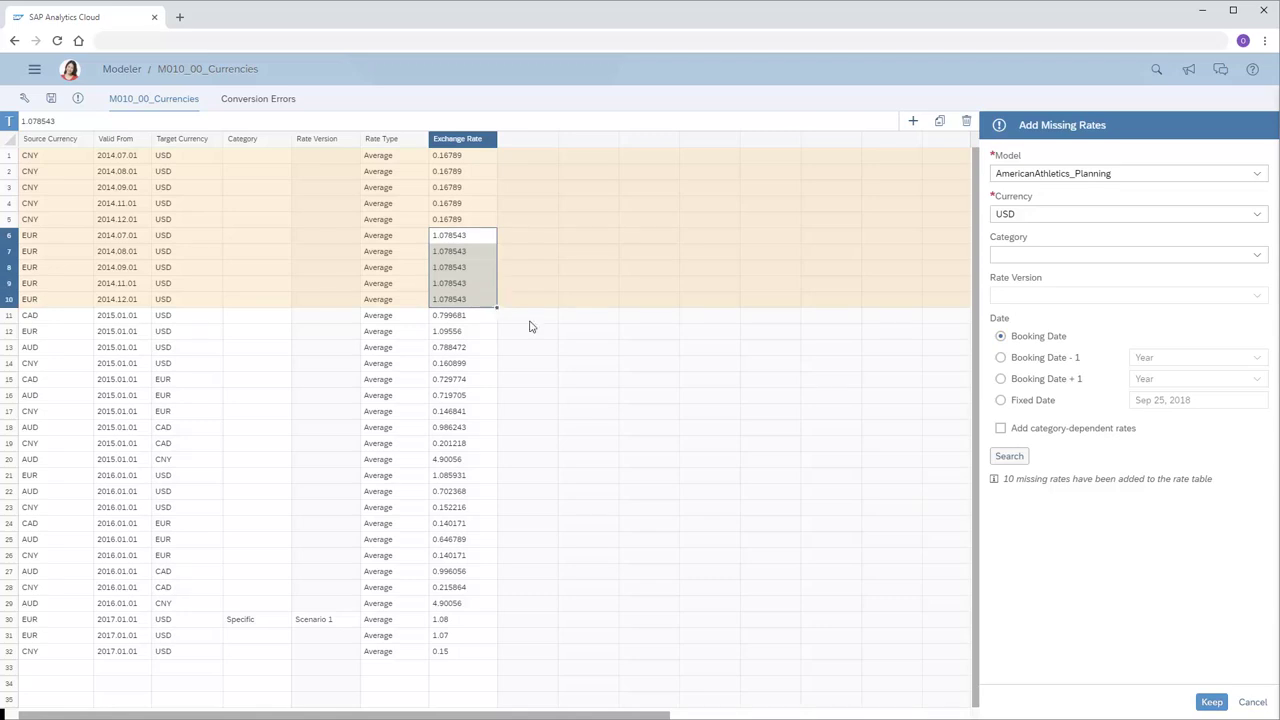
# Keep the added missing rates and save the M010_00_Currencies table.
pyautogui.click(1212, 703)
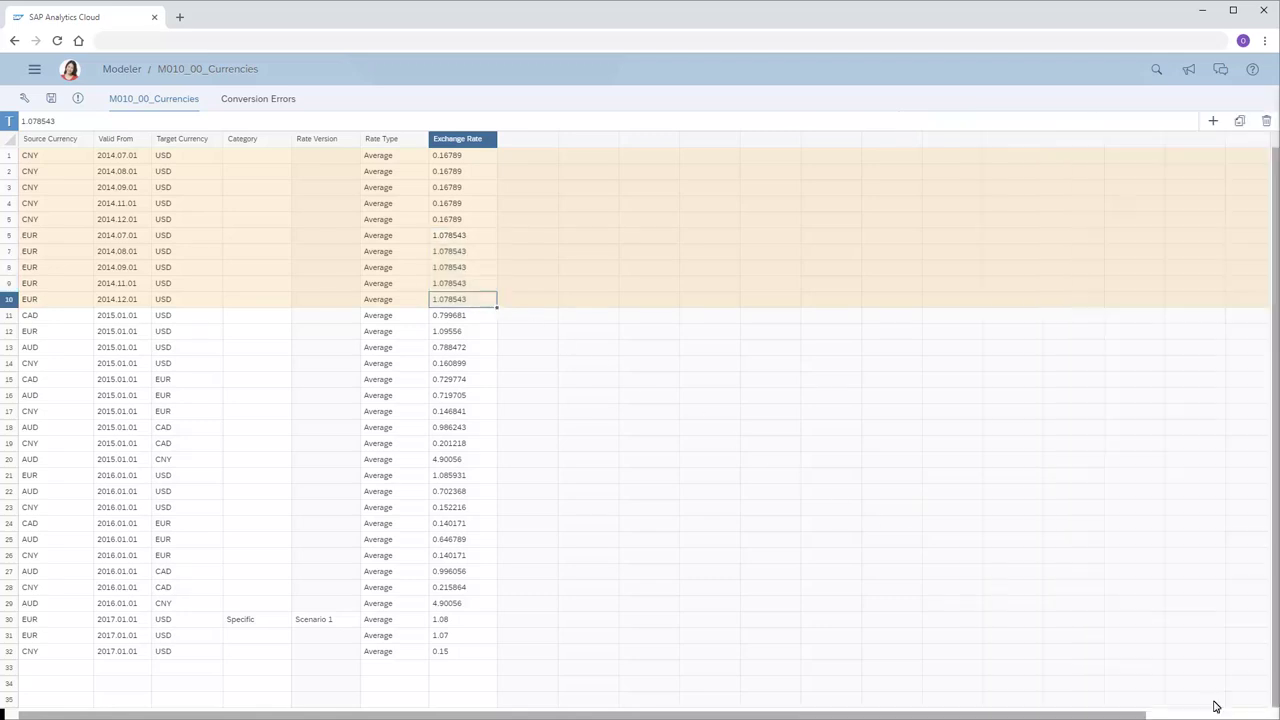
pyautogui.click(51, 100)
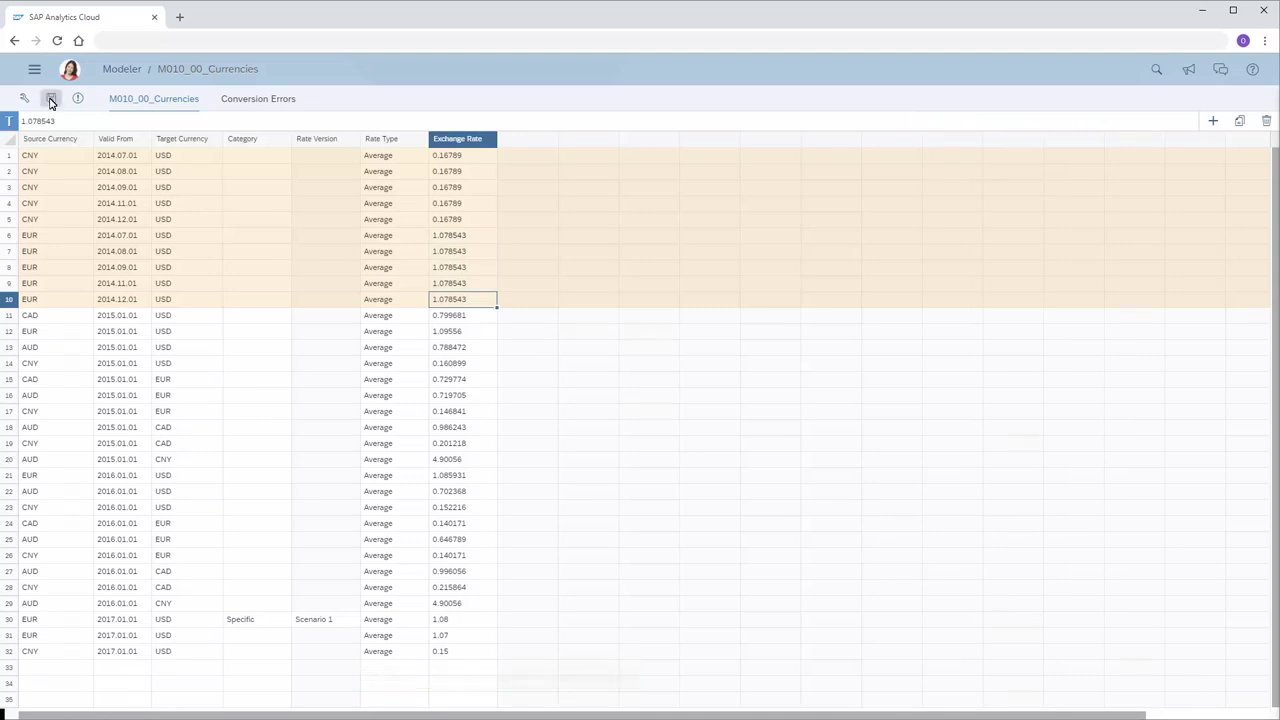